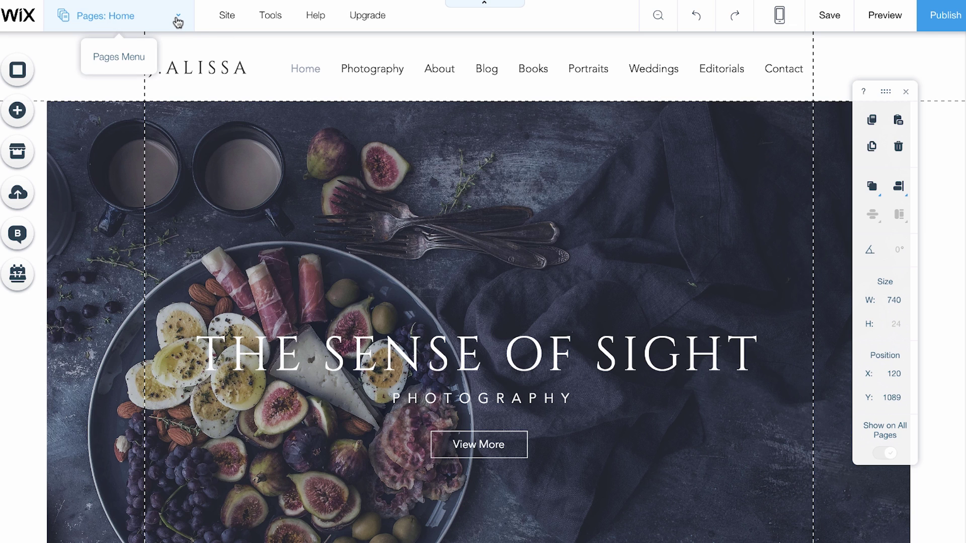
Move Portraits beneath Photography in the Pages panel and set it as a subpage.
{"action": "left_click", "coordinate": [179, 22]}
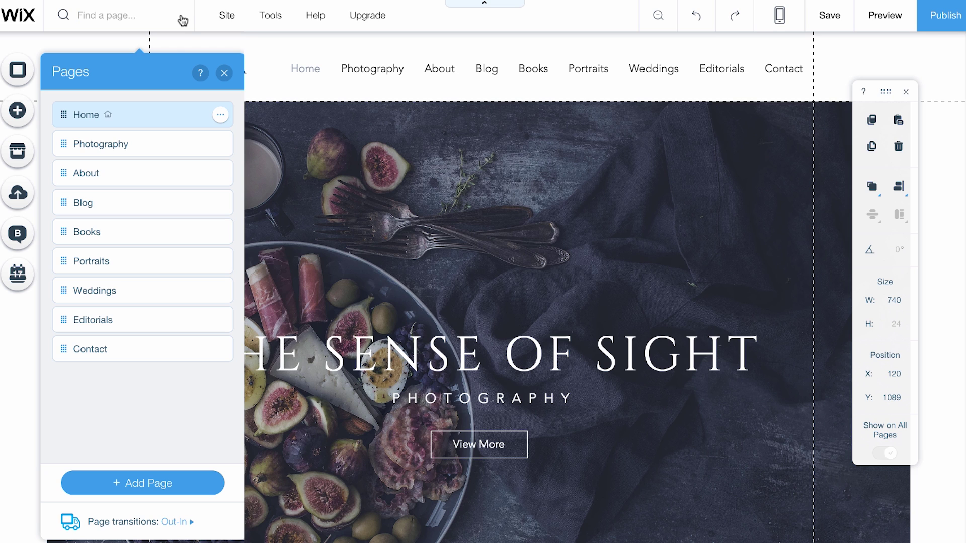
{"action": "mouse_move", "coordinate": [143, 261]}
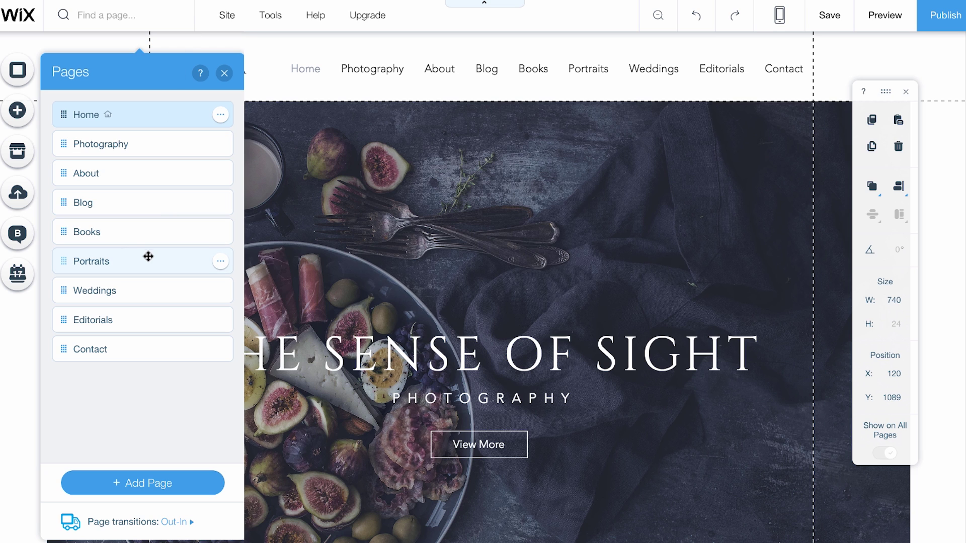
{"action": "left_click_drag", "start_coordinate": [148, 255], "coordinate": [129, 159]}
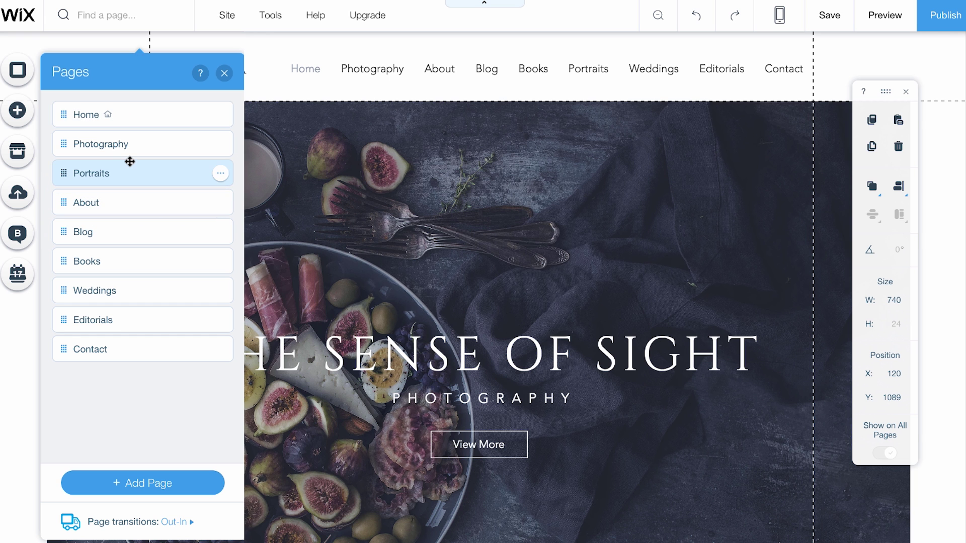
{"action": "left_click", "coordinate": [151, 165]}
{"action": "left_click", "coordinate": [218, 175]}
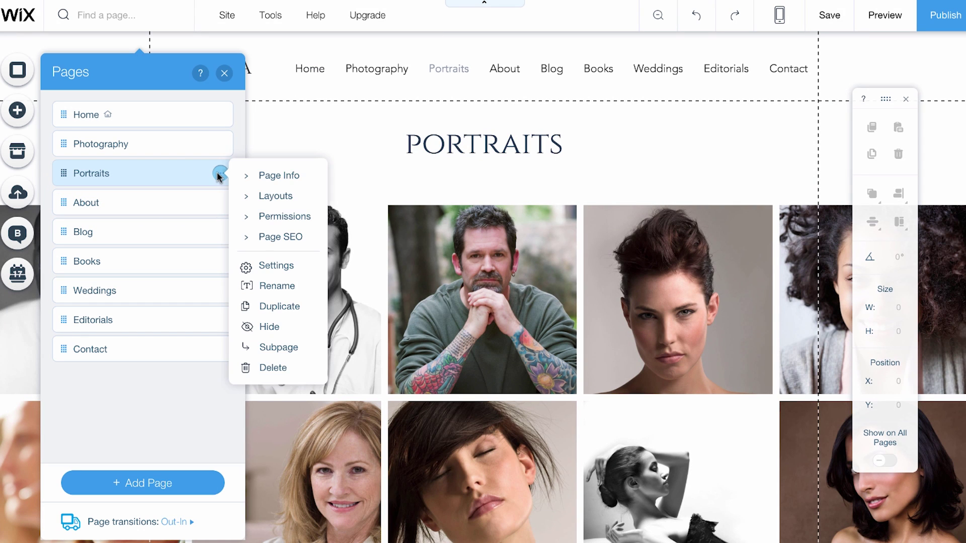
{"action": "left_click", "coordinate": [279, 349]}
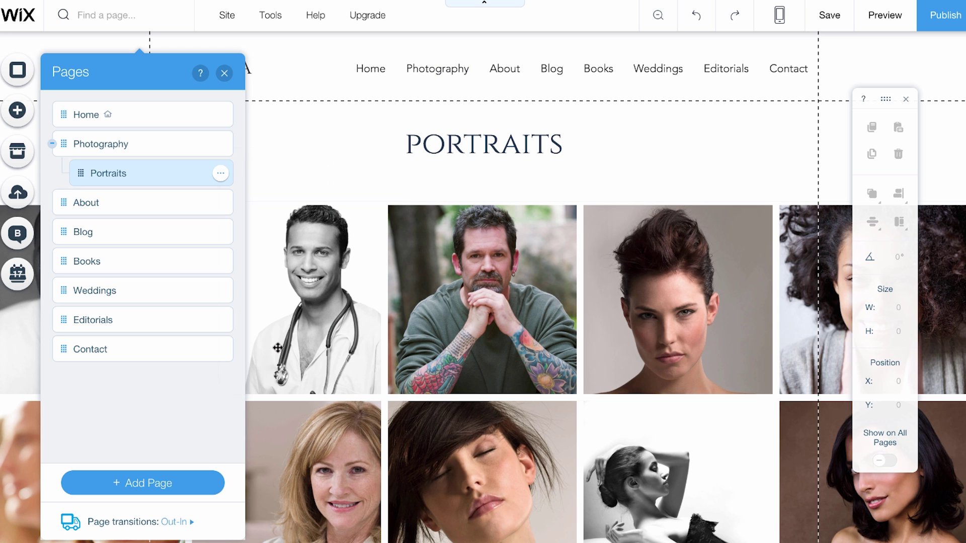
Nest Weddings and then Editorials under Photography as subpages after Portraits.
{"action": "left_click_drag", "start_coordinate": [118, 289], "coordinate": [161, 202]}
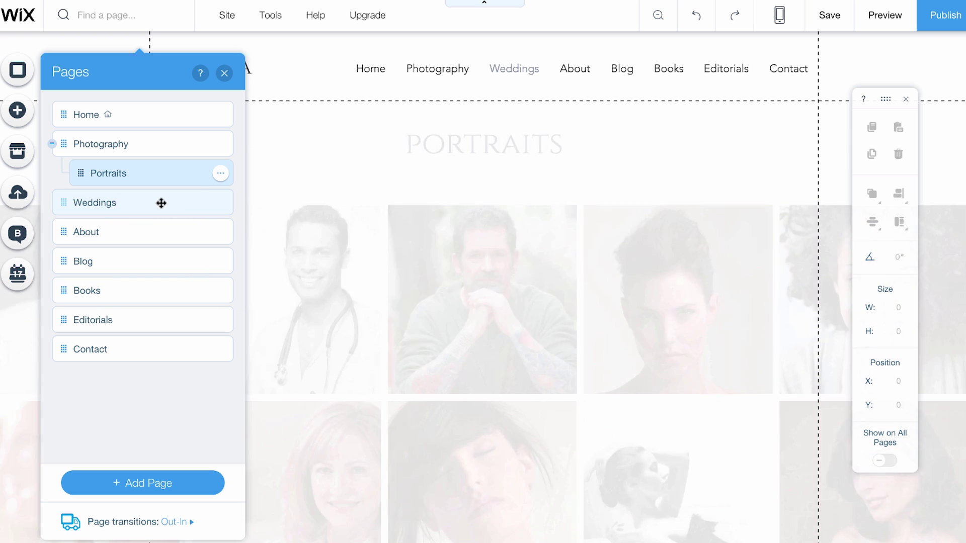
{"action": "left_click", "coordinate": [219, 200]}
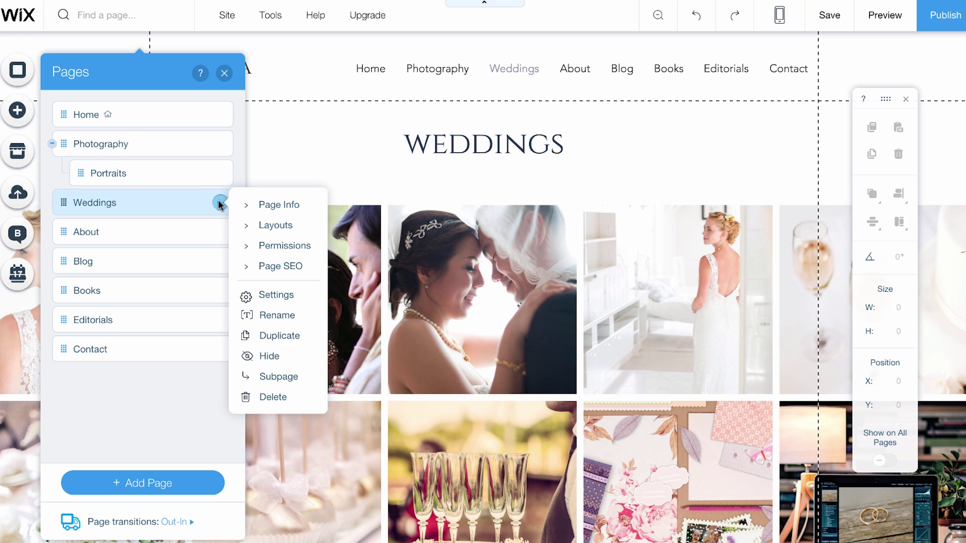
{"action": "left_click", "coordinate": [266, 376]}
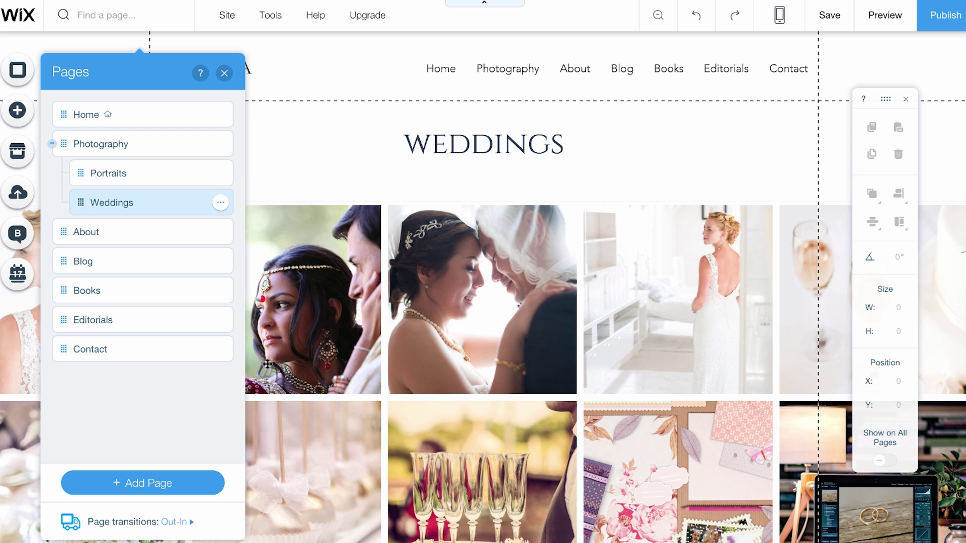
{"action": "mouse_move", "coordinate": [131, 320]}
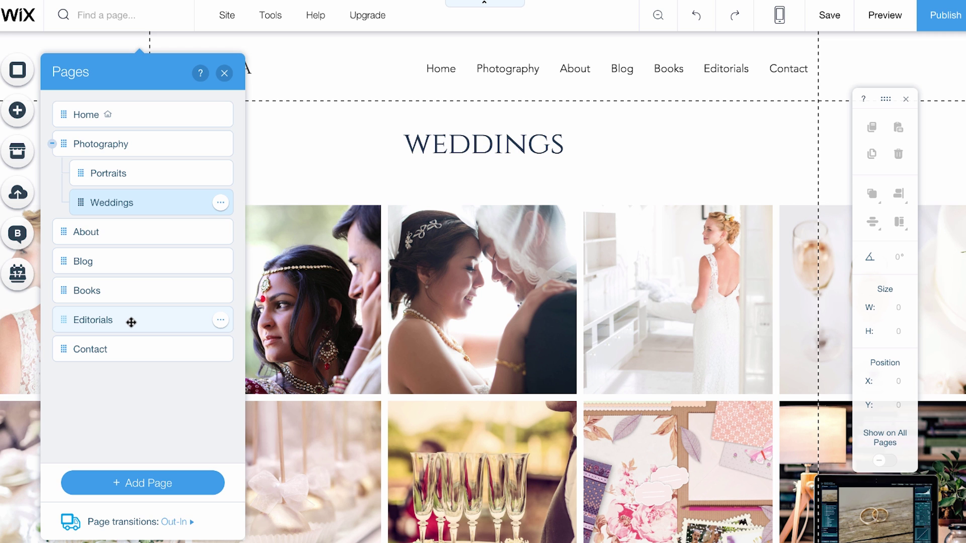
{"action": "left_click_drag", "start_coordinate": [131, 323], "coordinate": [159, 228]}
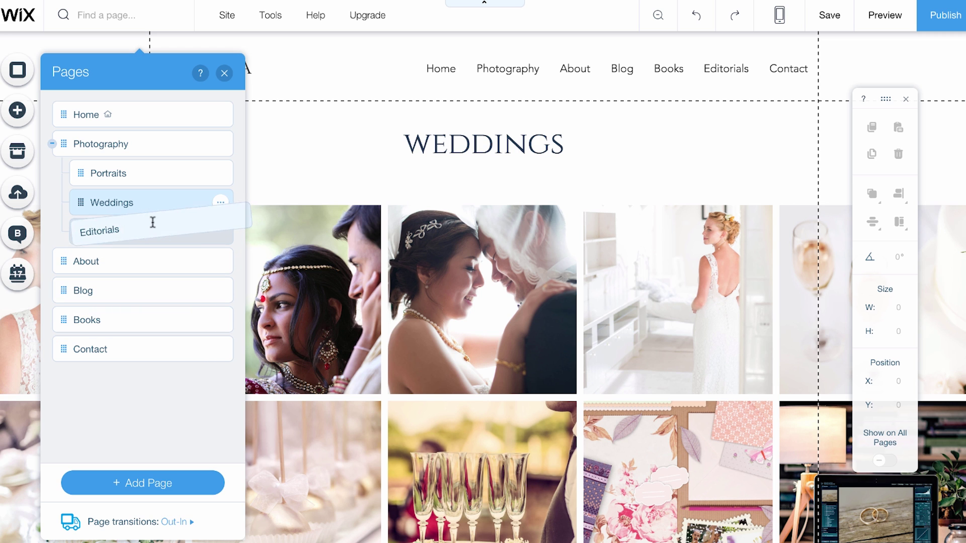
{"action": "left_click_drag", "start_coordinate": [160, 227], "coordinate": [160, 228]}
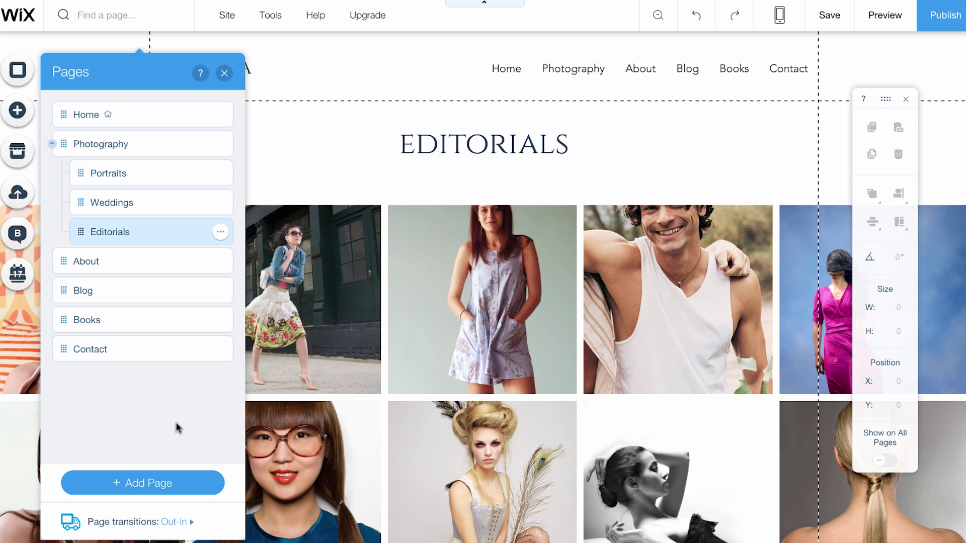
Preview the site to check the Photography dropdown menu.
{"action": "left_click", "coordinate": [882, 17]}
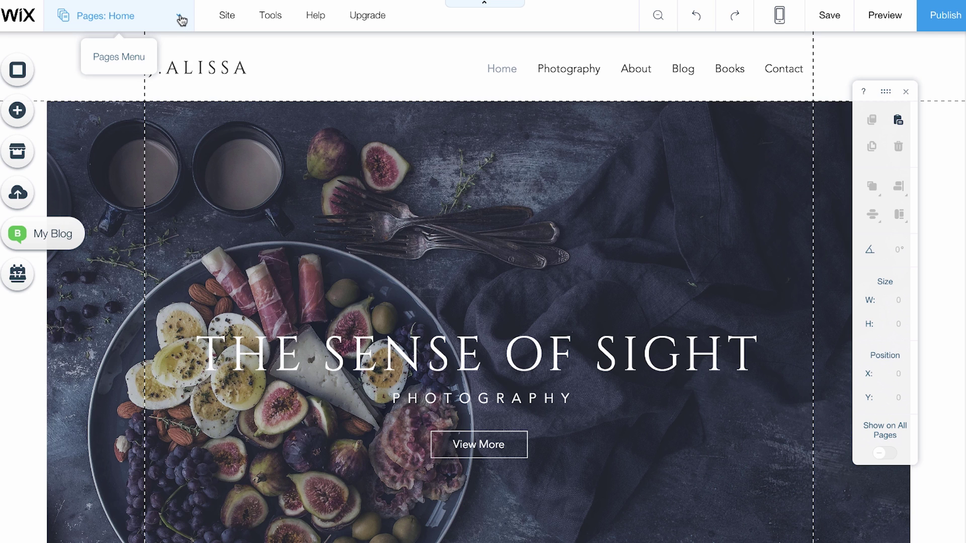
Add a Link item to the site menu pointing to a web address.
{"action": "left_click", "coordinate": [181, 20]}
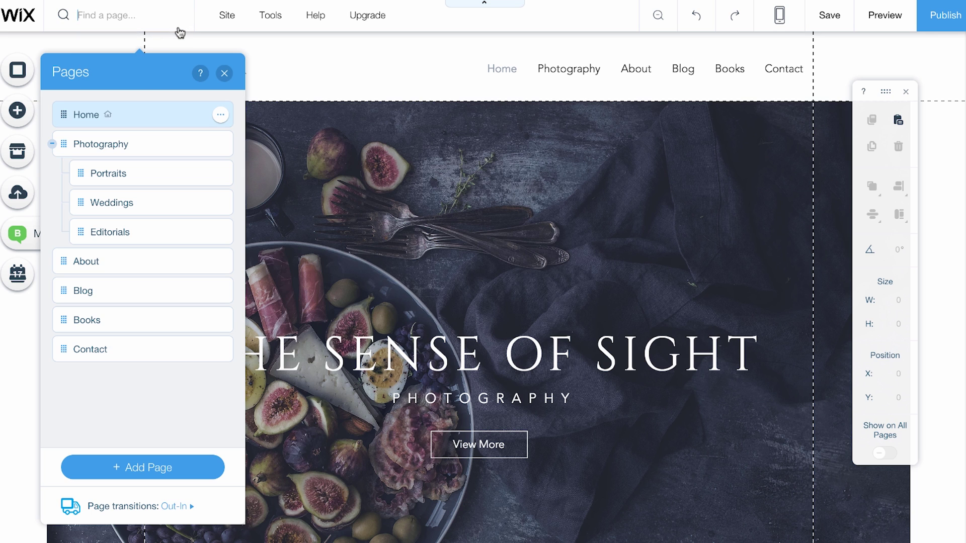
{"action": "left_click", "coordinate": [143, 466]}
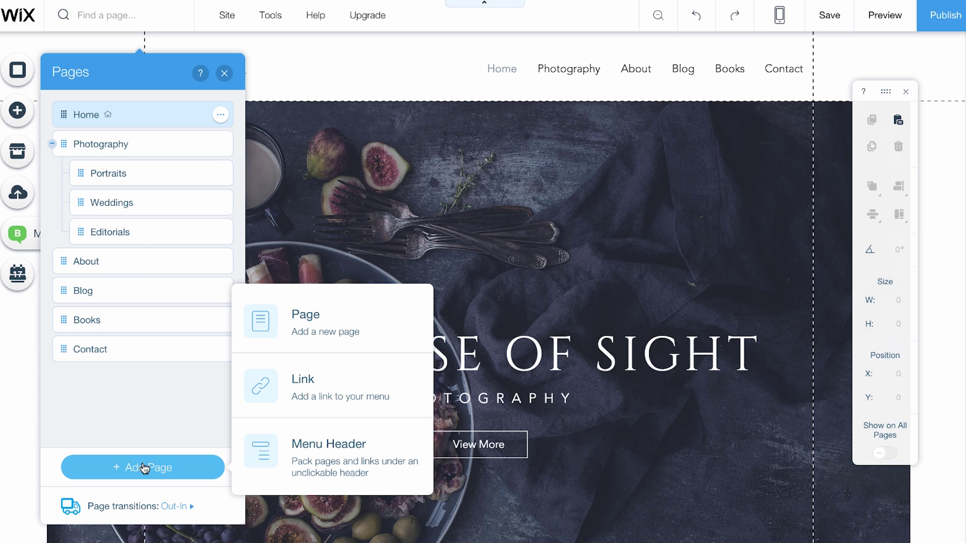
{"action": "left_click", "coordinate": [303, 403]}
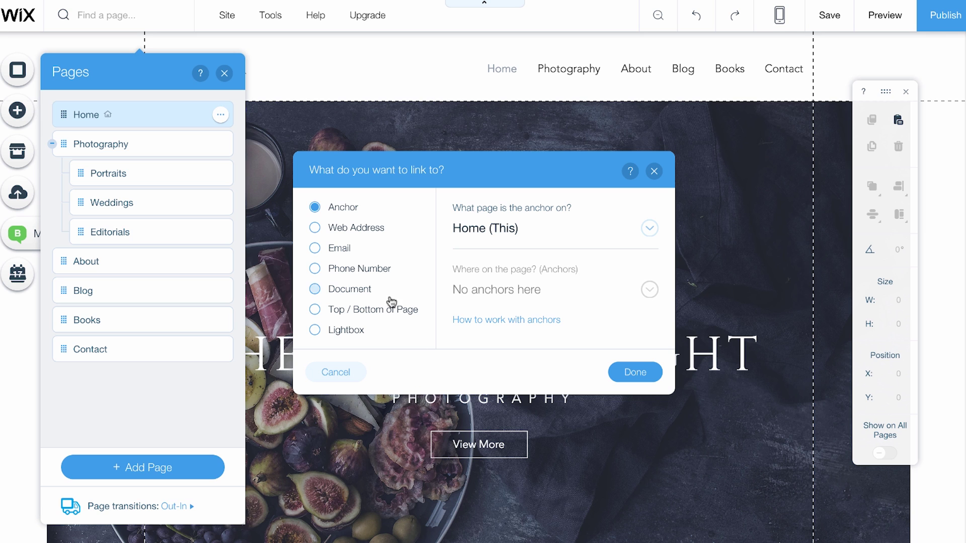
{"action": "left_click", "coordinate": [316, 228]}
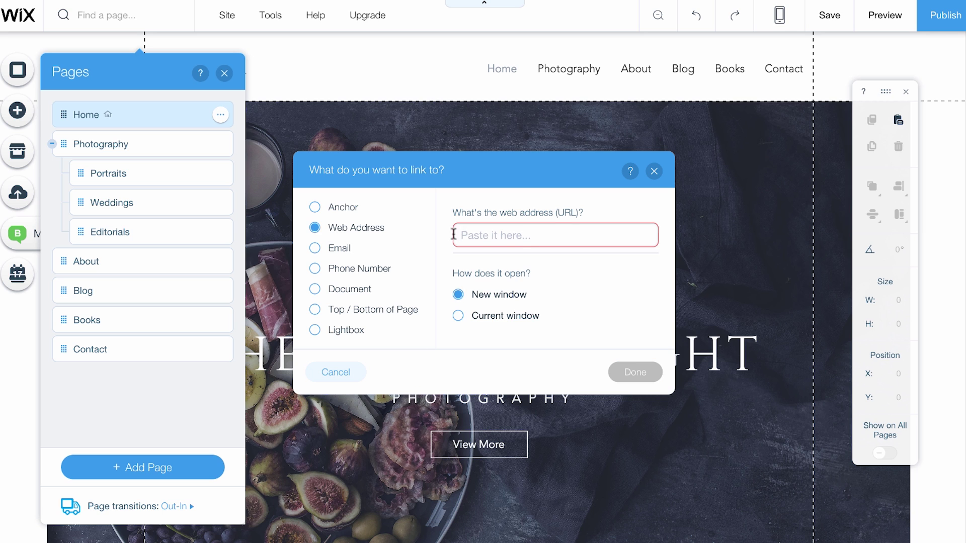
{"action": "type", "text": "ww"}
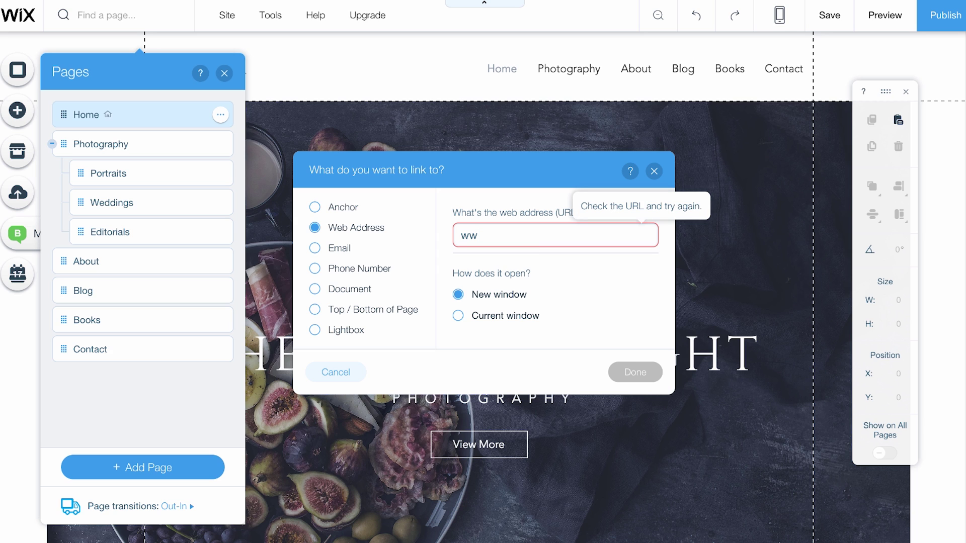
{"action": "type", "text": "w."}
{"action": "type", "text": "yout"}
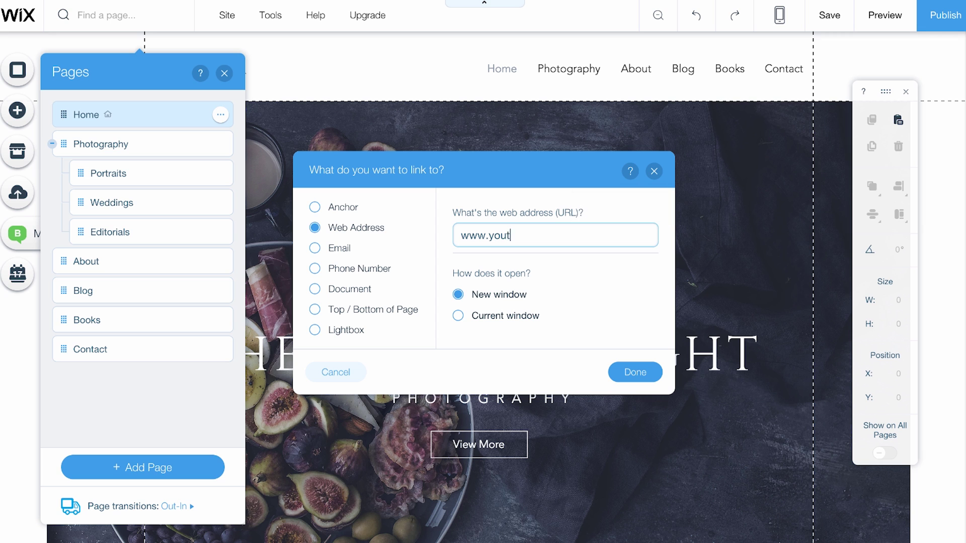
{"action": "type", "text": "ube.com"}
Confirm the YouTube link, name it Showreel, and close the Pages panel.
{"action": "left_click", "coordinate": [630, 375]}
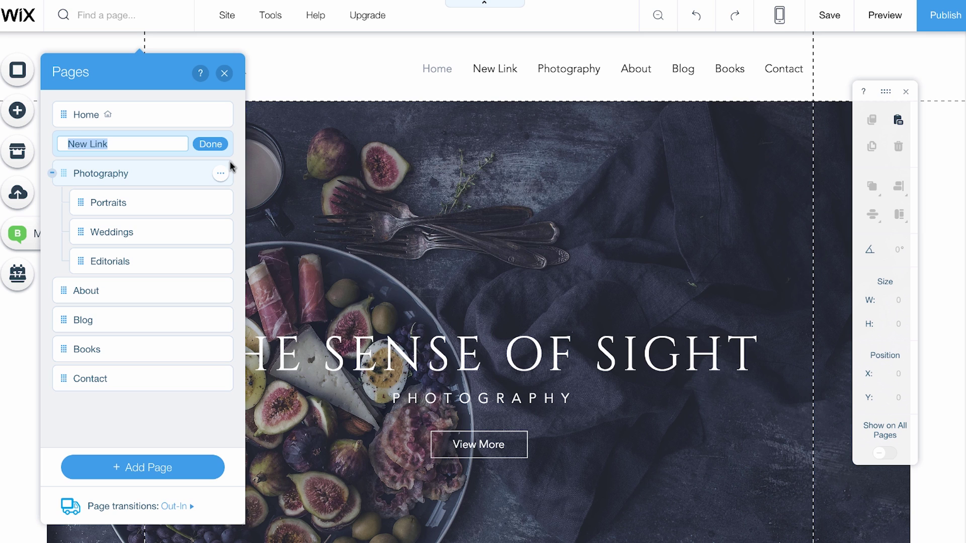
{"action": "type", "text": "Showreel"}
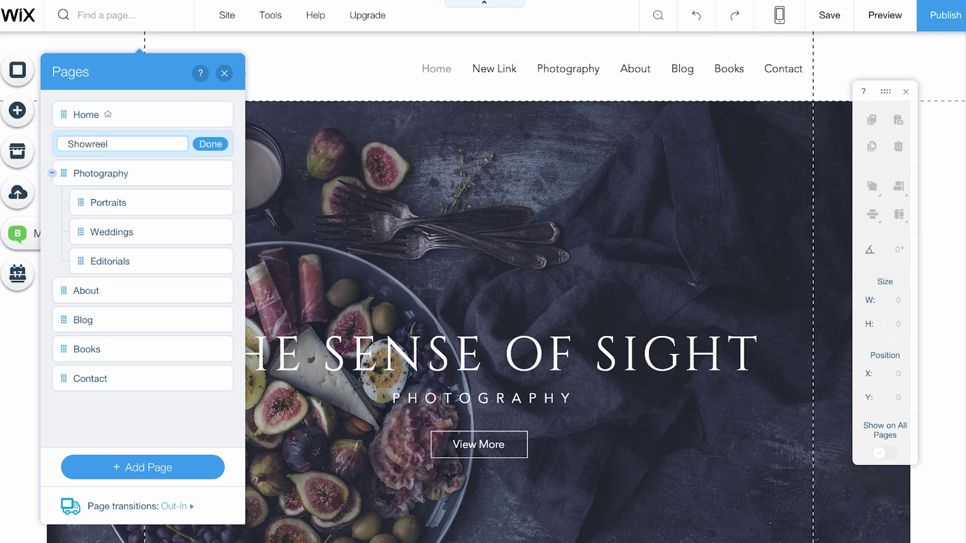
{"action": "left_click", "coordinate": [215, 144]}
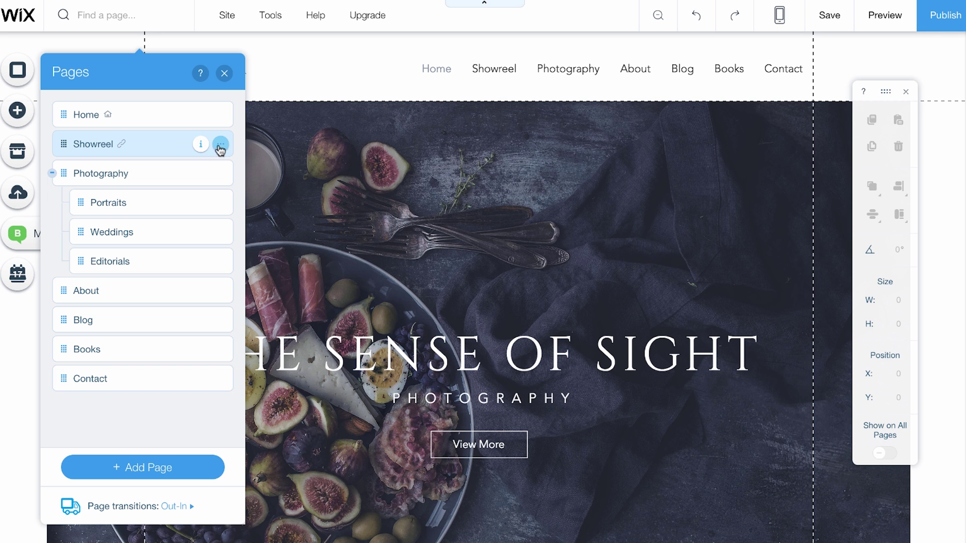
{"action": "left_click", "coordinate": [225, 73]}
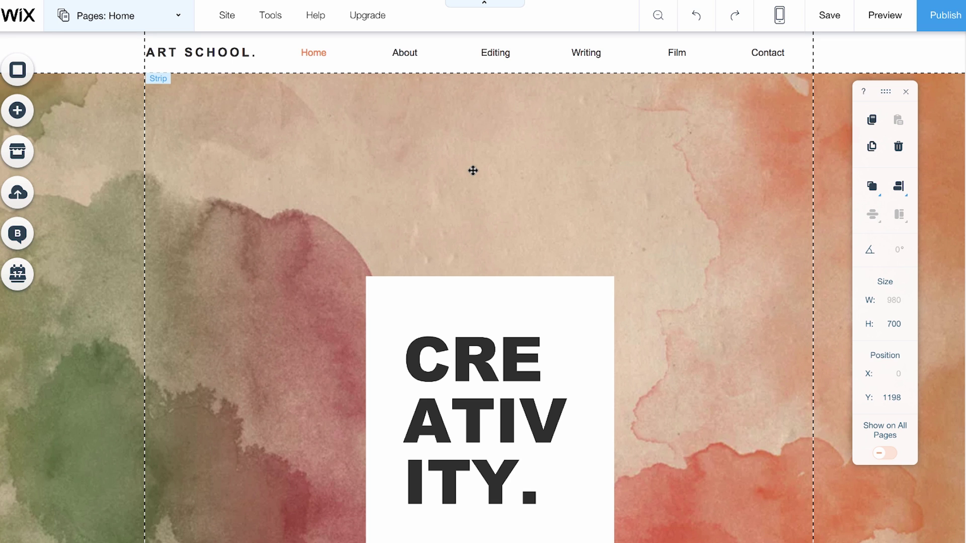
Add a menu header named Classes to the site menu via Add Page.
{"action": "left_click", "coordinate": [178, 16]}
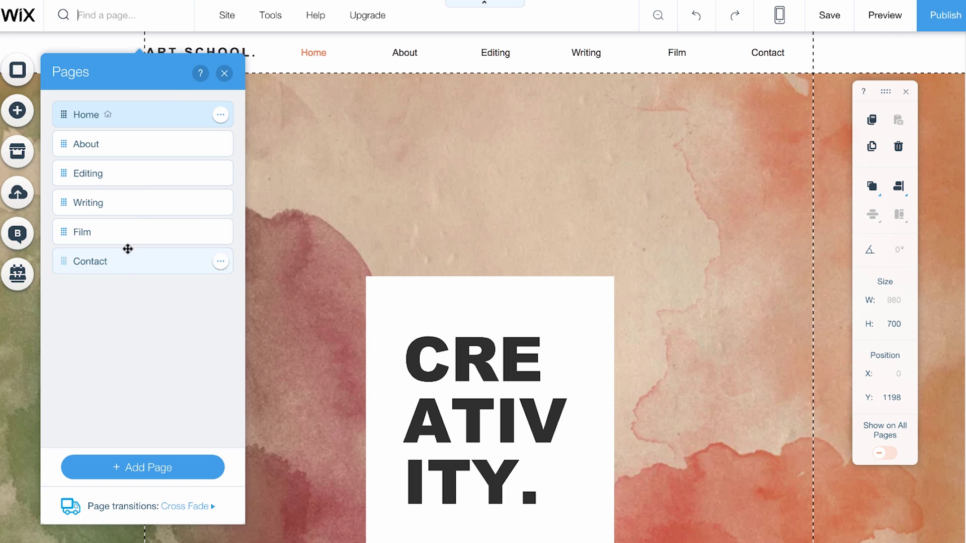
{"action": "left_click", "coordinate": [125, 474]}
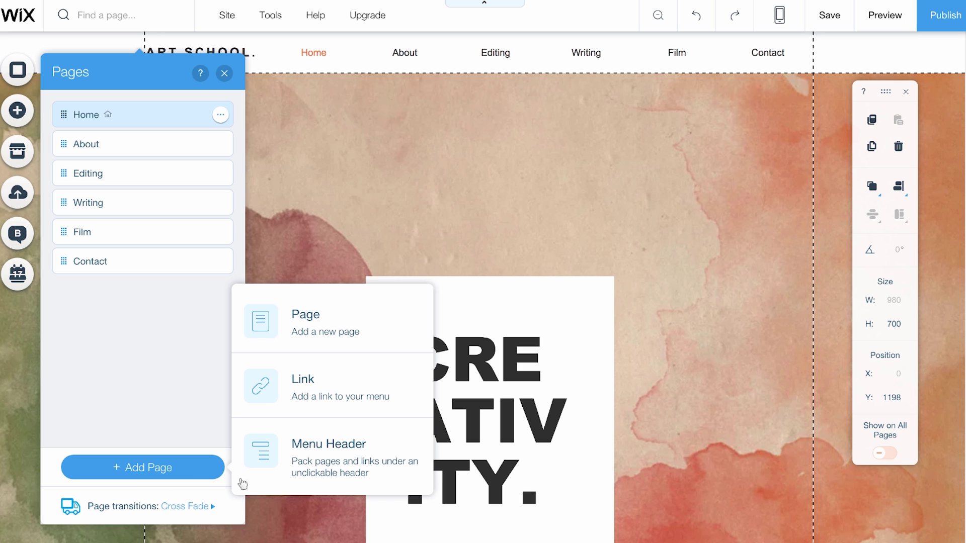
{"action": "left_click", "coordinate": [310, 470]}
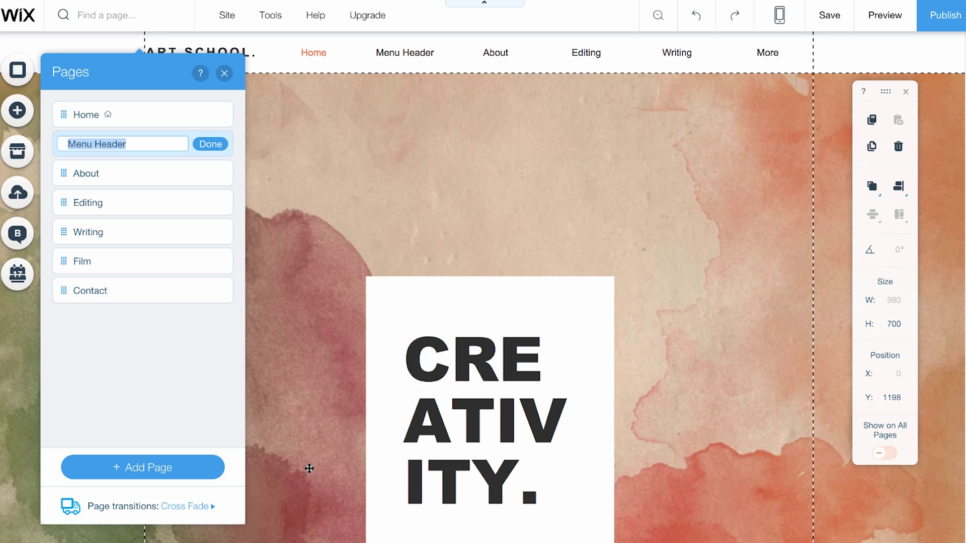
{"action": "type", "text": "Class"}
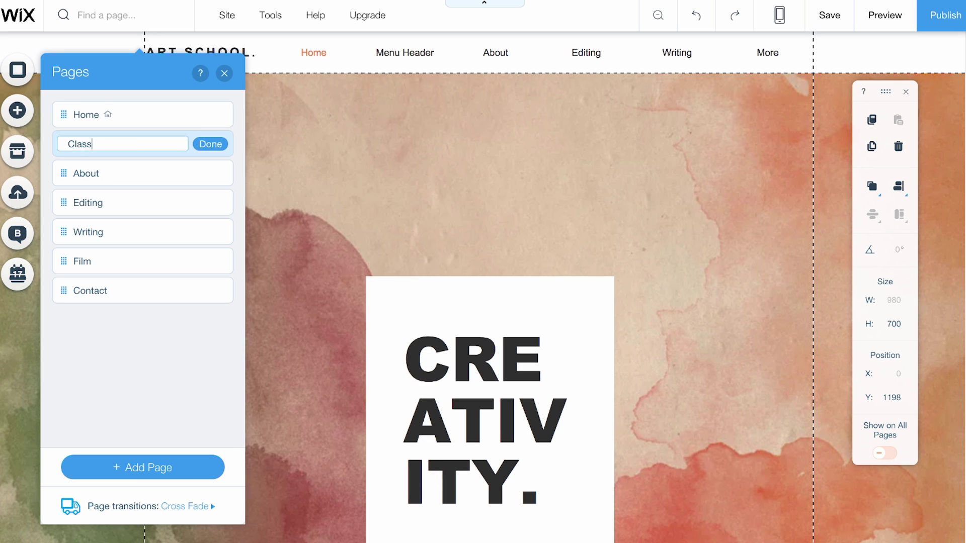
{"action": "type", "text": "es"}
{"action": "left_click", "coordinate": [206, 145]}
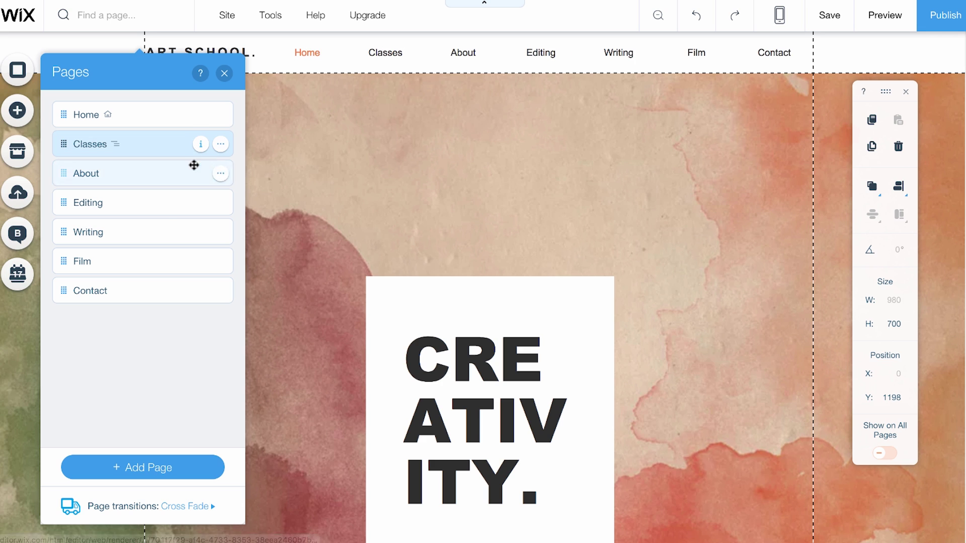
{"action": "mouse_move", "coordinate": [144, 202]}
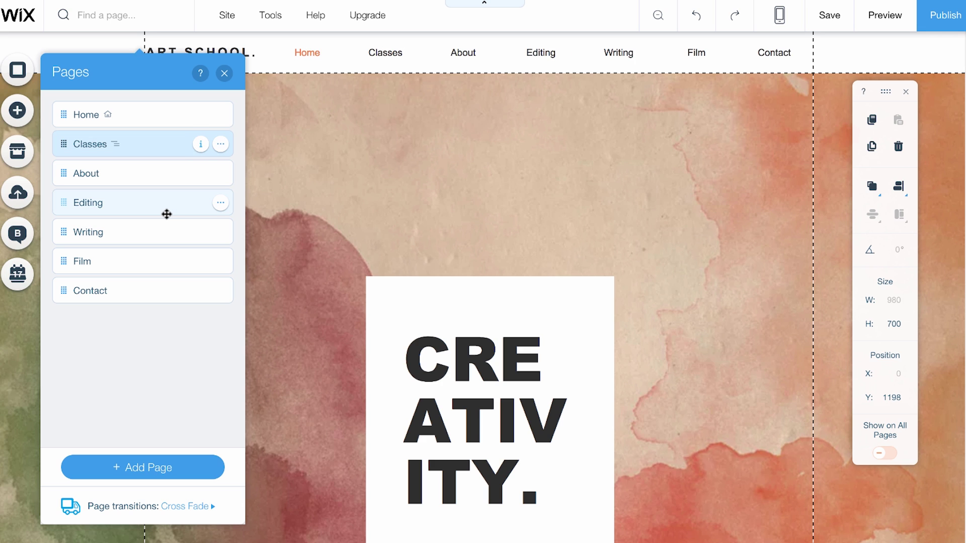
Move Editing and Writing below Classes and make each a subpage.
{"action": "left_click_drag", "start_coordinate": [167, 214], "coordinate": [146, 176]}
{"action": "left_click", "coordinate": [173, 178]}
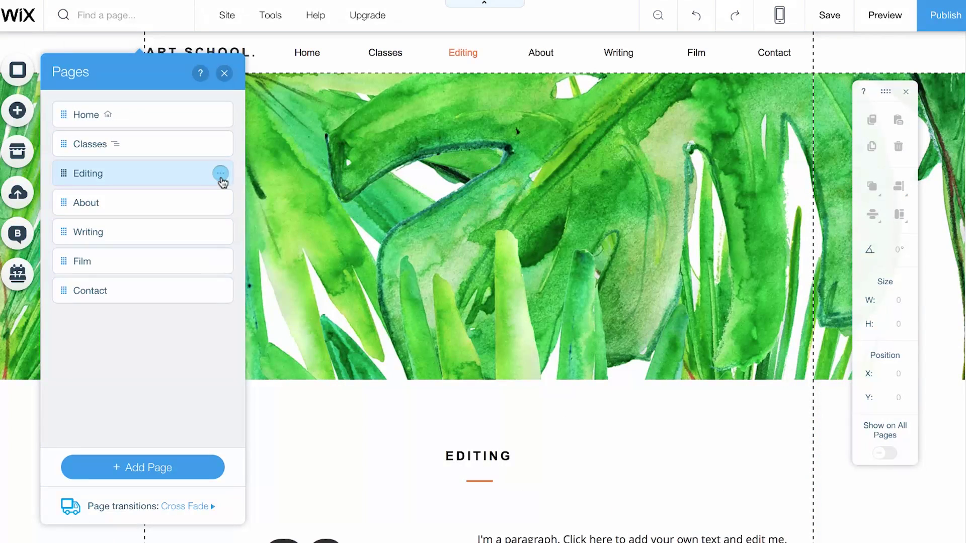
{"action": "left_click", "coordinate": [221, 178]}
{"action": "left_click", "coordinate": [277, 349]}
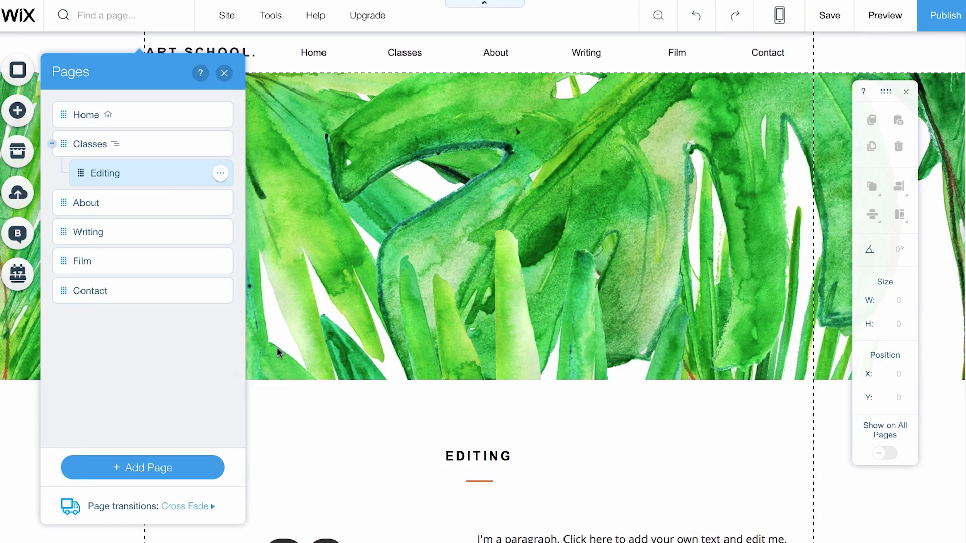
{"action": "left_click_drag", "start_coordinate": [136, 233], "coordinate": [137, 203]}
{"action": "left_click", "coordinate": [138, 203]}
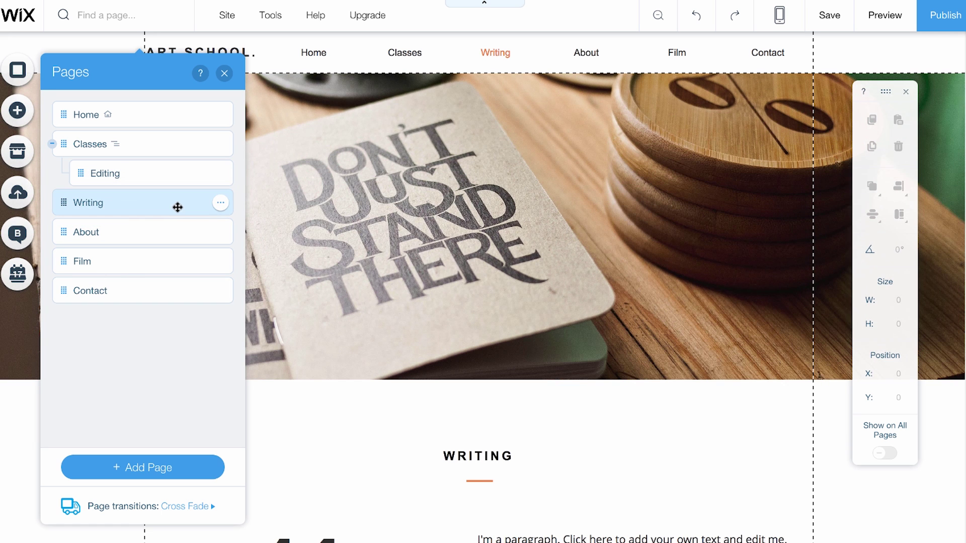
{"action": "left_click", "coordinate": [221, 203]}
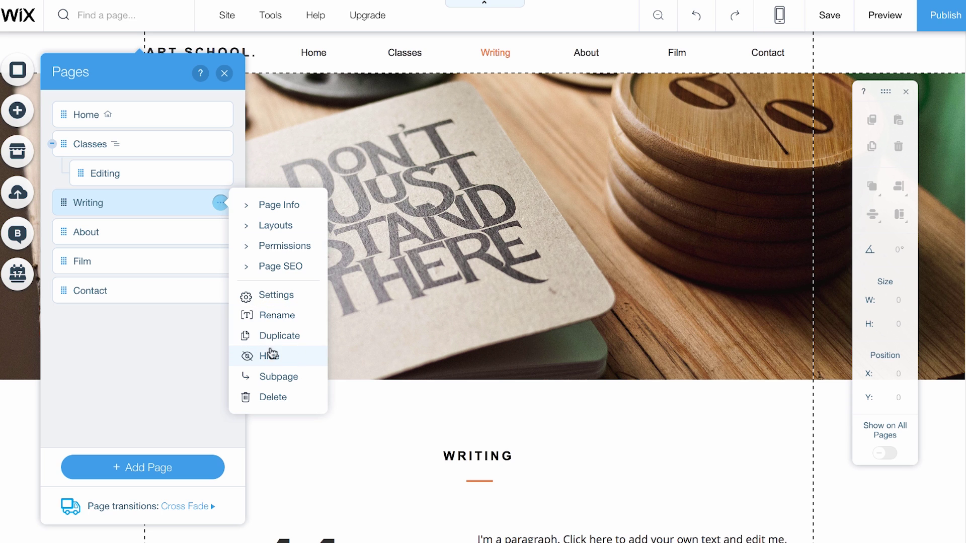
{"action": "left_click", "coordinate": [274, 374]}
Make Film a subpage of Classes too, then return to the Home page.
{"action": "left_click_drag", "start_coordinate": [129, 261], "coordinate": [128, 224]}
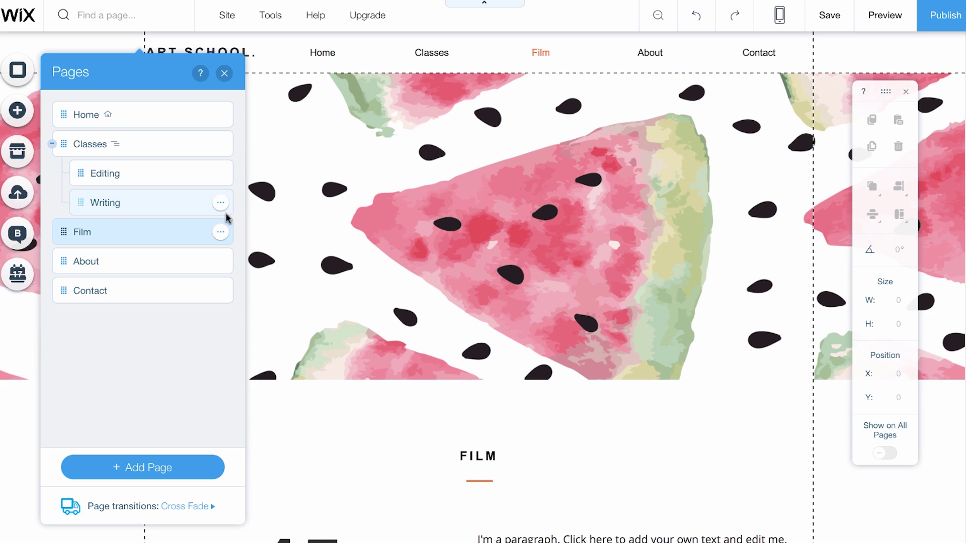
{"action": "left_click", "coordinate": [220, 231]}
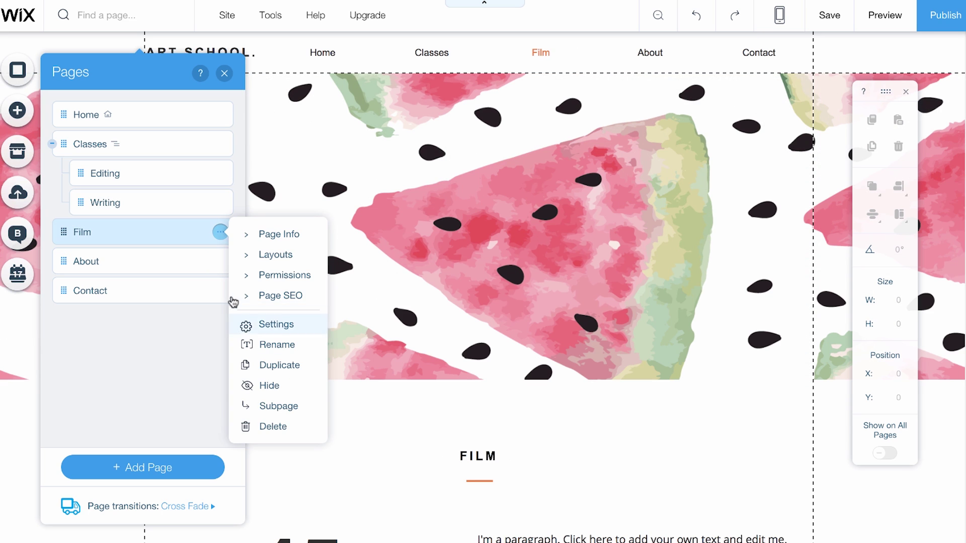
{"action": "left_click", "coordinate": [263, 405]}
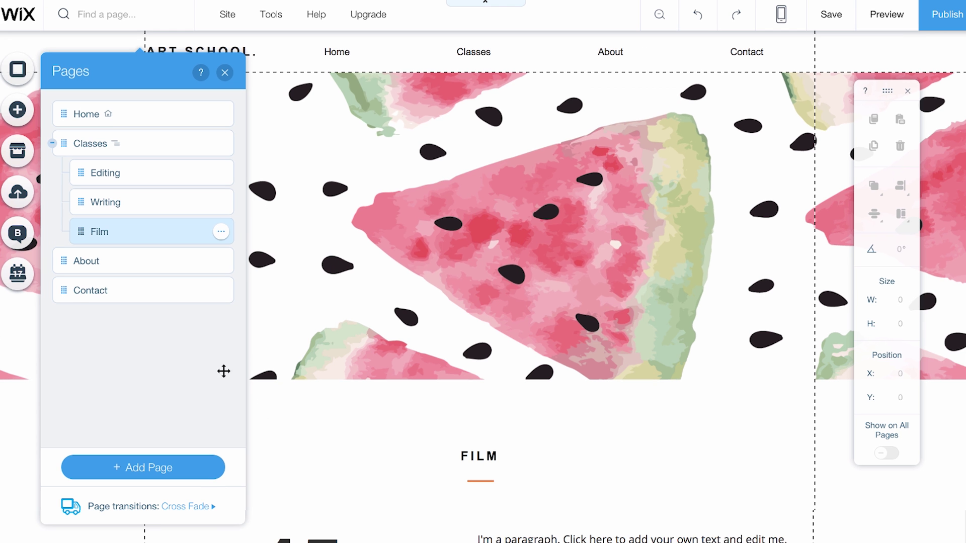
{"action": "left_click", "coordinate": [169, 114]}
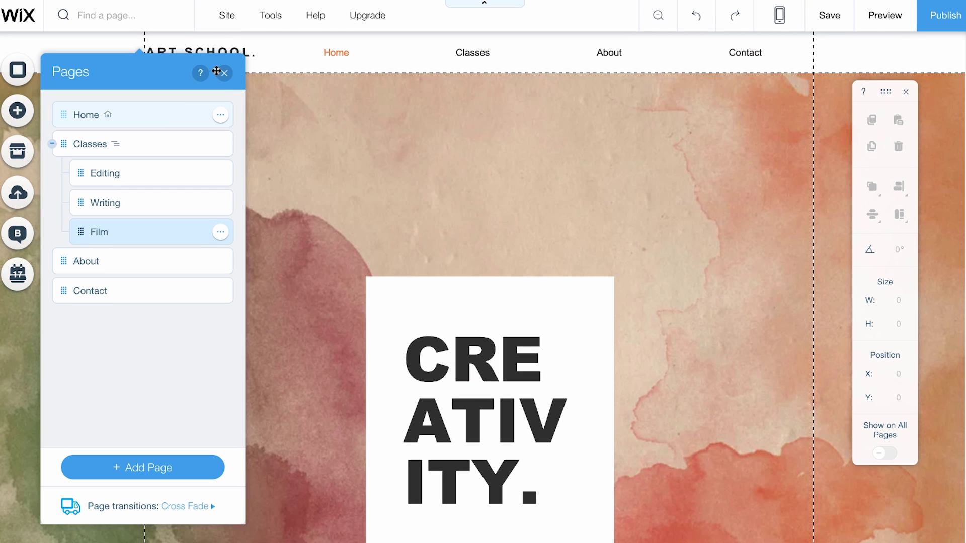
Close the Pages panel and preview the site with the Classes dropdown.
{"action": "left_click", "coordinate": [224, 73]}
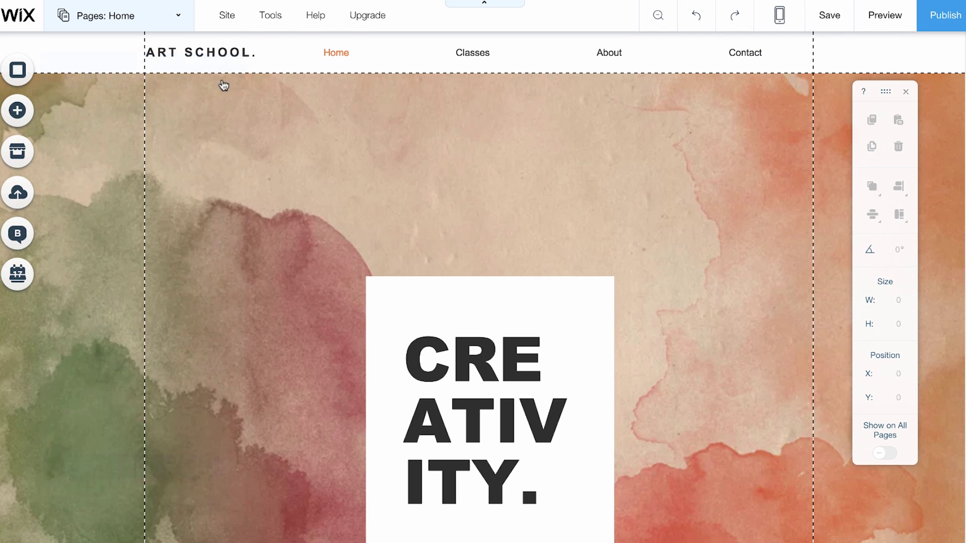
{"action": "left_click", "coordinate": [887, 22]}
{"action": "mouse_move", "coordinate": [473, 52]}
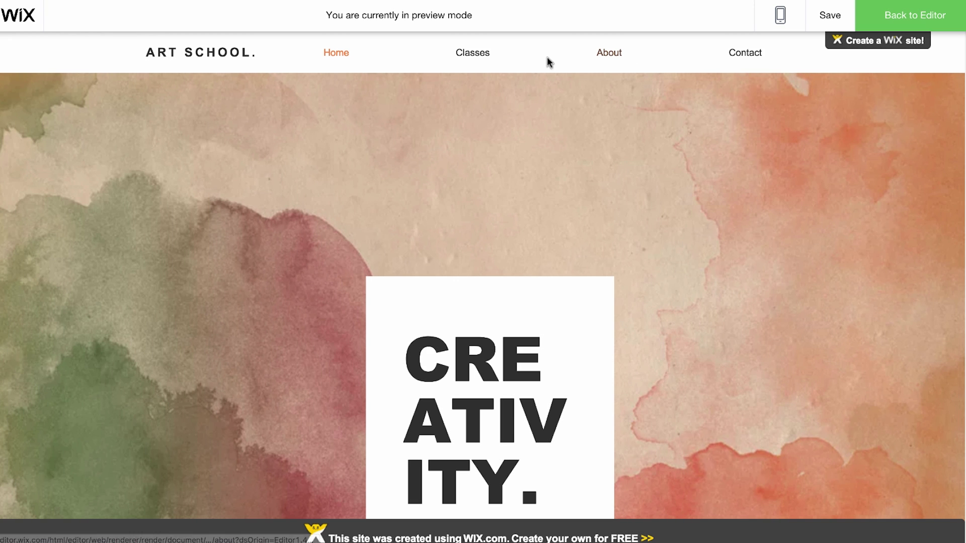